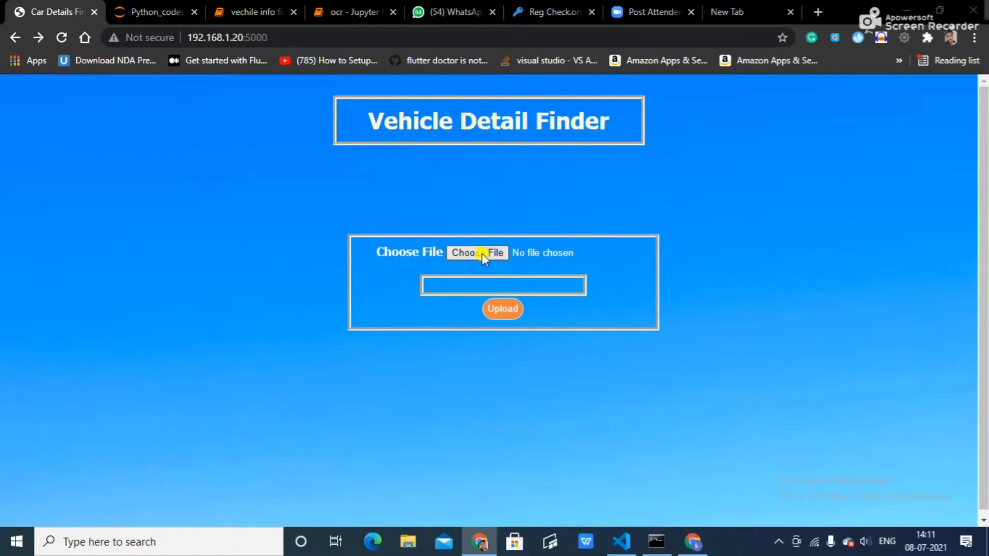
pyautogui.click(481, 253)
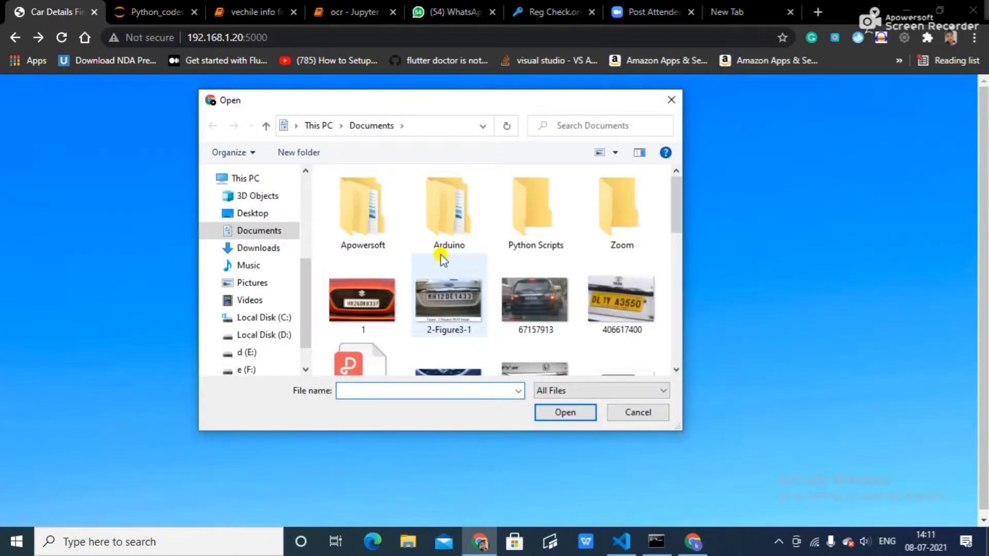
pyautogui.click(364, 283)
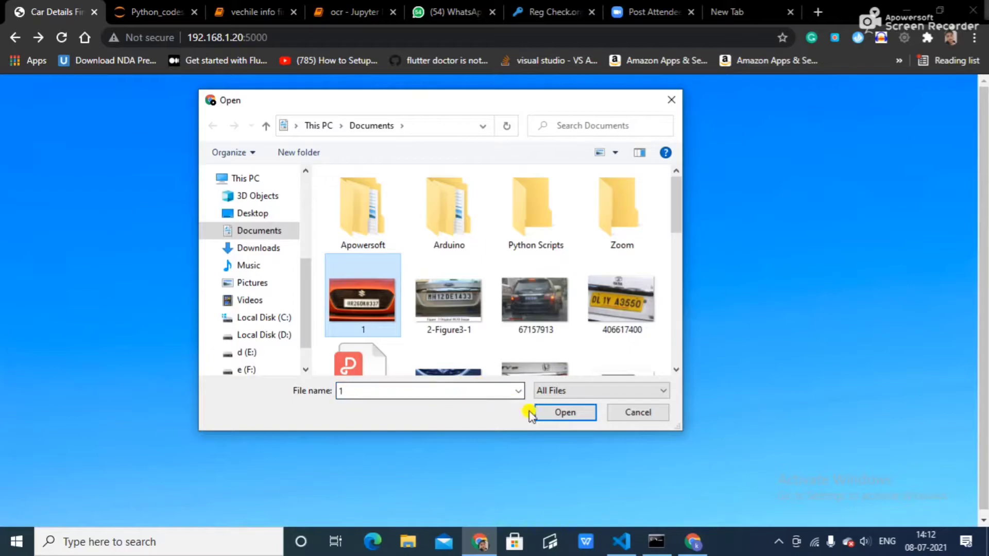
pyautogui.click(565, 412)
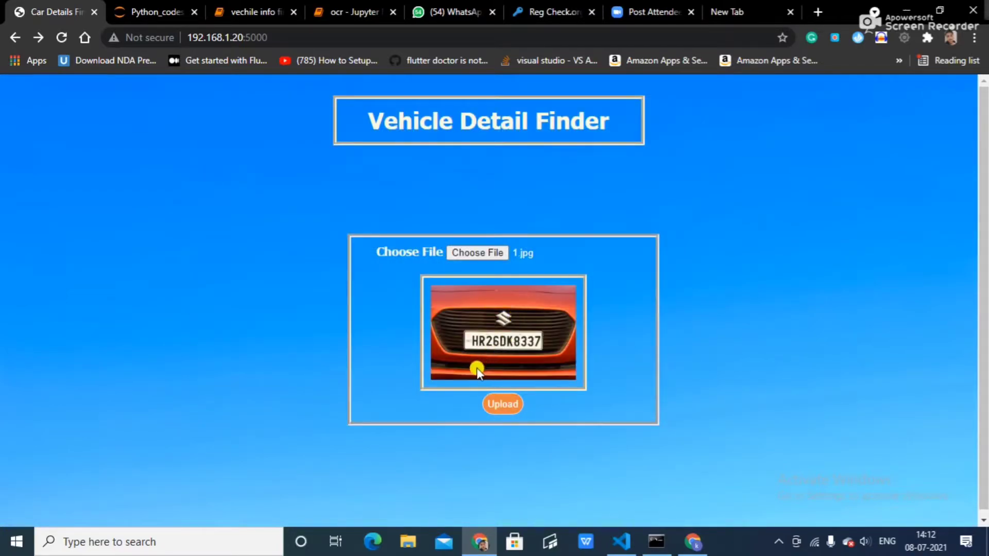
pyautogui.click(507, 406)
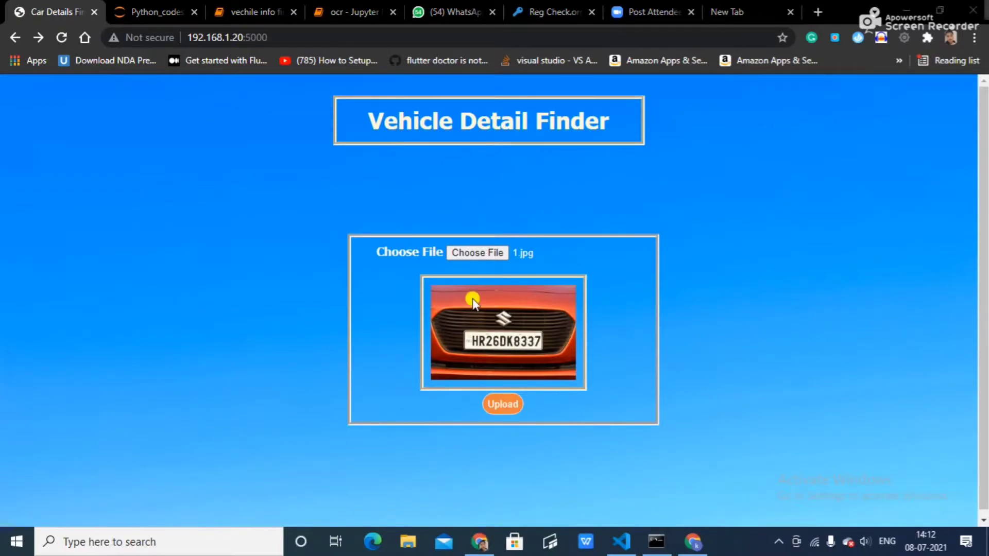
pyautogui.click(504, 404)
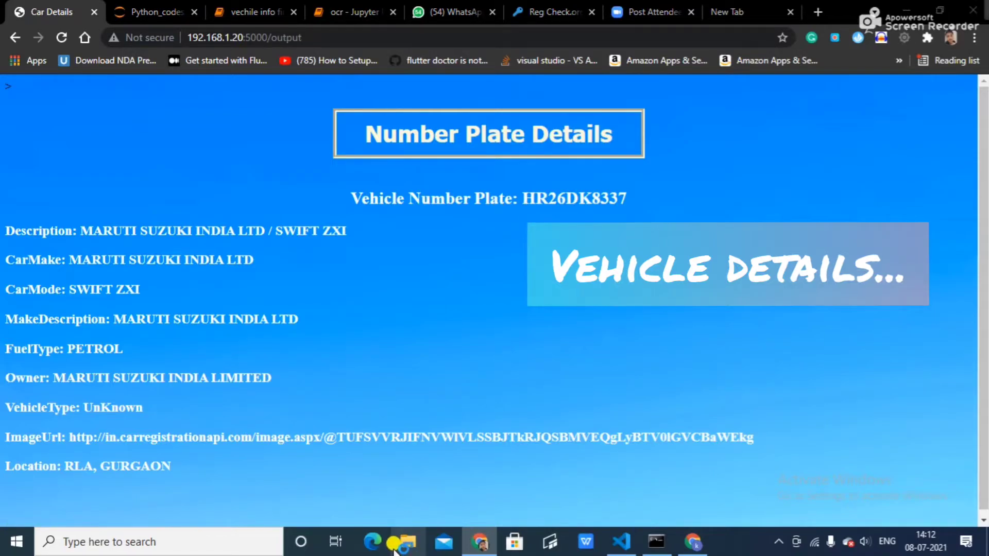
pyautogui.click(406, 544)
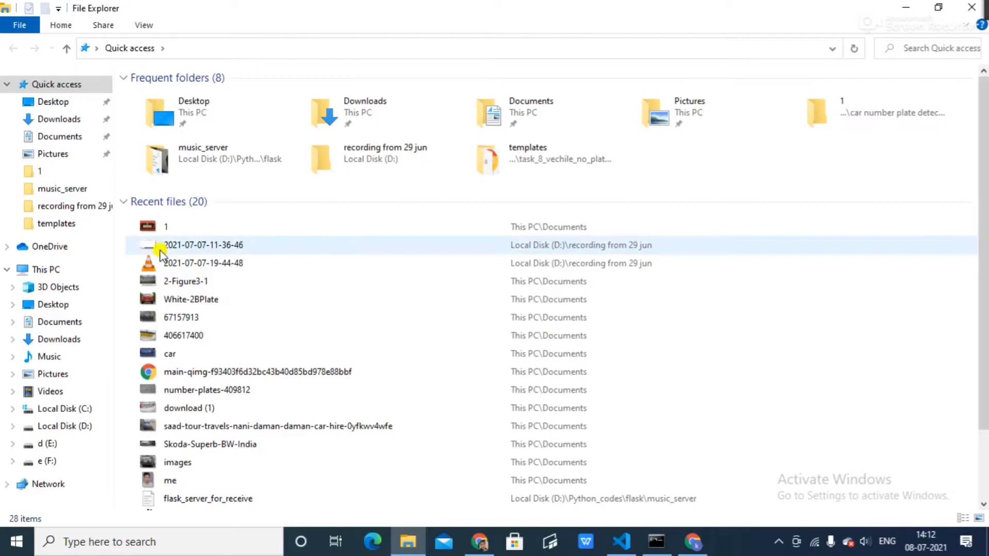
pyautogui.click(177, 226)
pyautogui.doubleClick(176, 225)
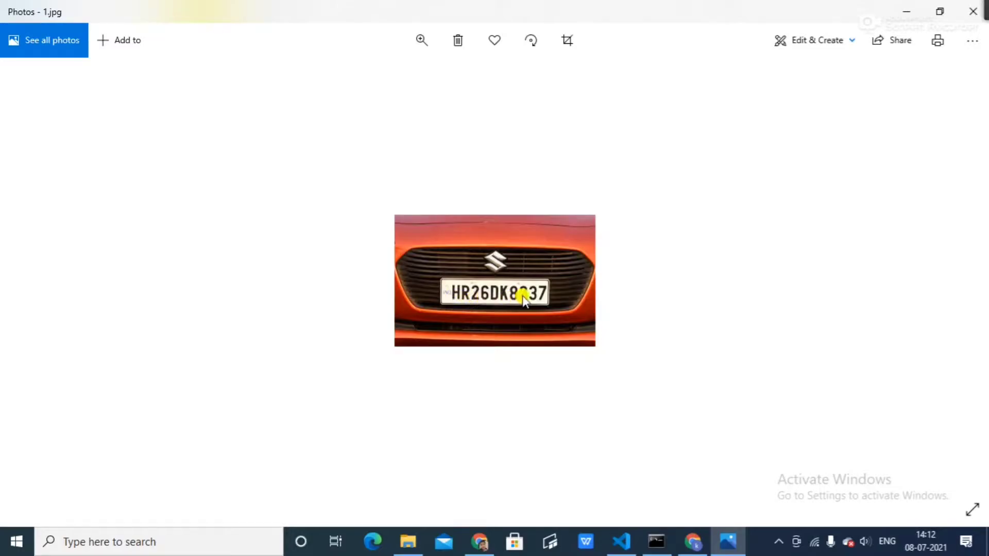
pyautogui.hotkey('alt', 'Tab')
pyautogui.press('Tab')
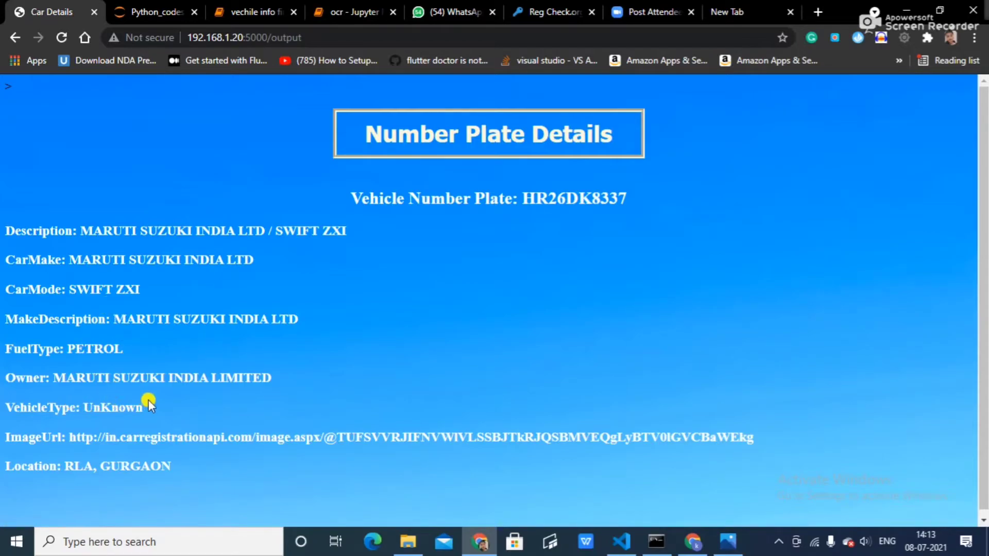
# Step: Load the result's image URL in the new tab to see the grey Swift, then return to the results
pyautogui.moveTo(68, 468); pyautogui.dragTo(169, 461)
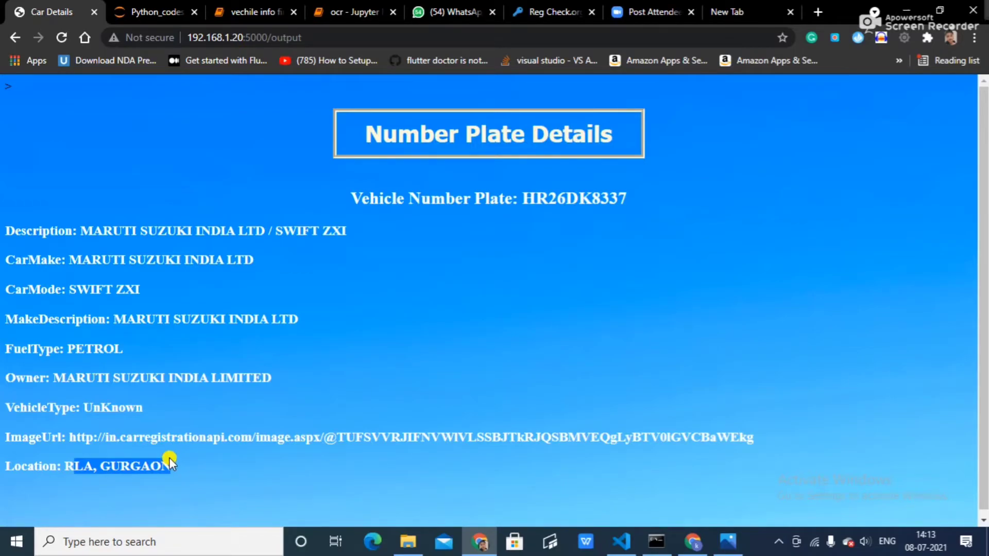
pyautogui.moveTo(69, 437); pyautogui.dragTo(765, 431)
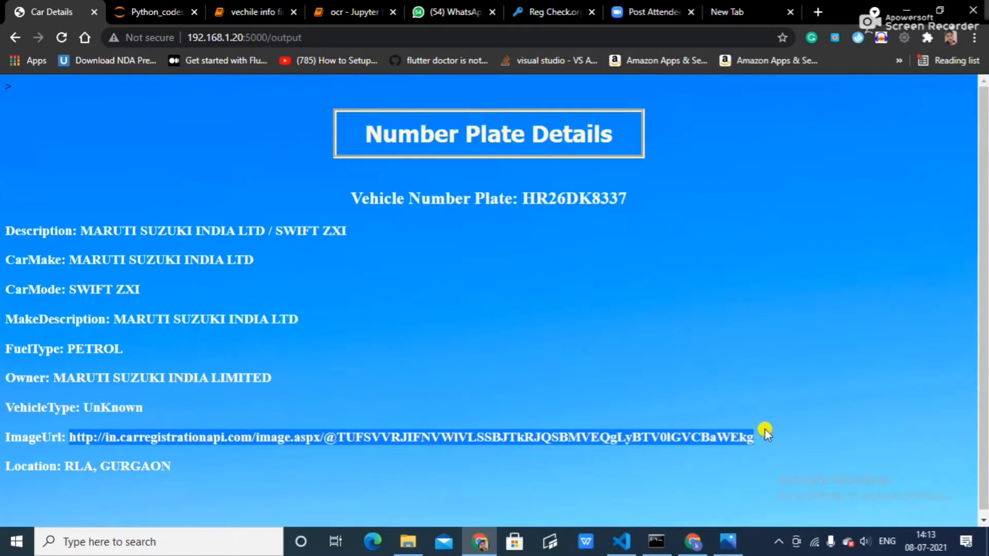
pyautogui.click(732, 14)
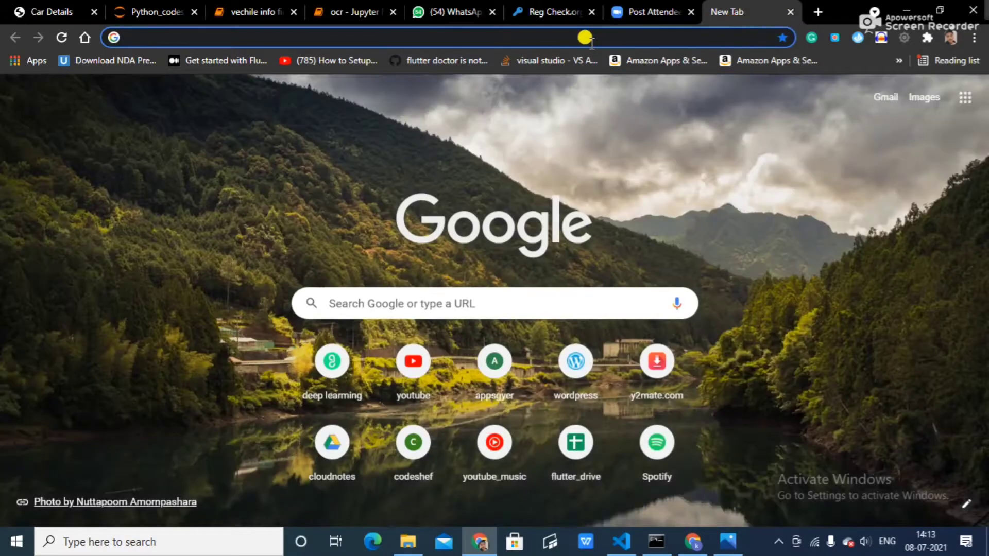
pyautogui.write('http://in.carregistrationapi.com/image.aspx/@TUFSVVRJIFNVWlVLSSBJTkRJQSBMVEQgLyBTV0lGVCBaWEkg')
pyautogui.press('Return')
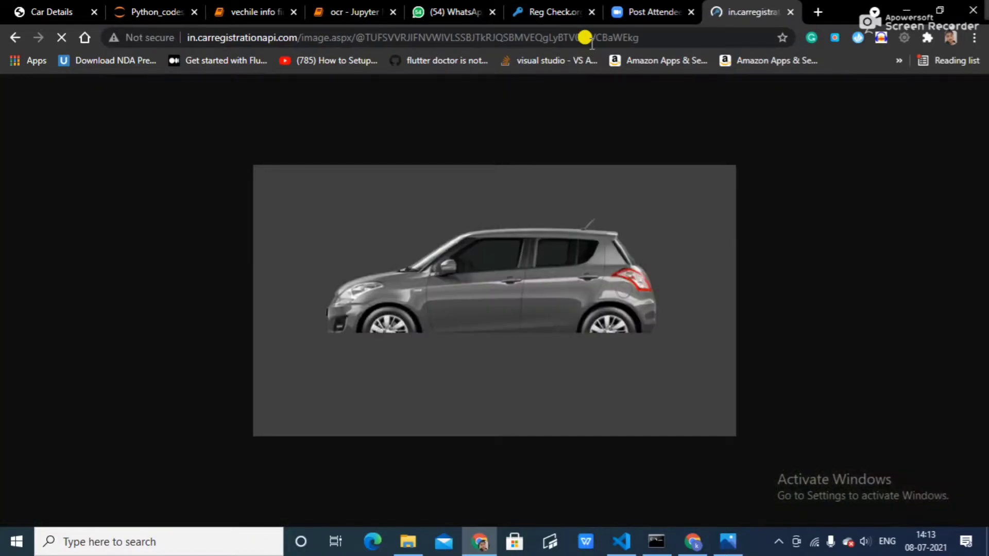
pyautogui.hotkey('alt', 'Tab')
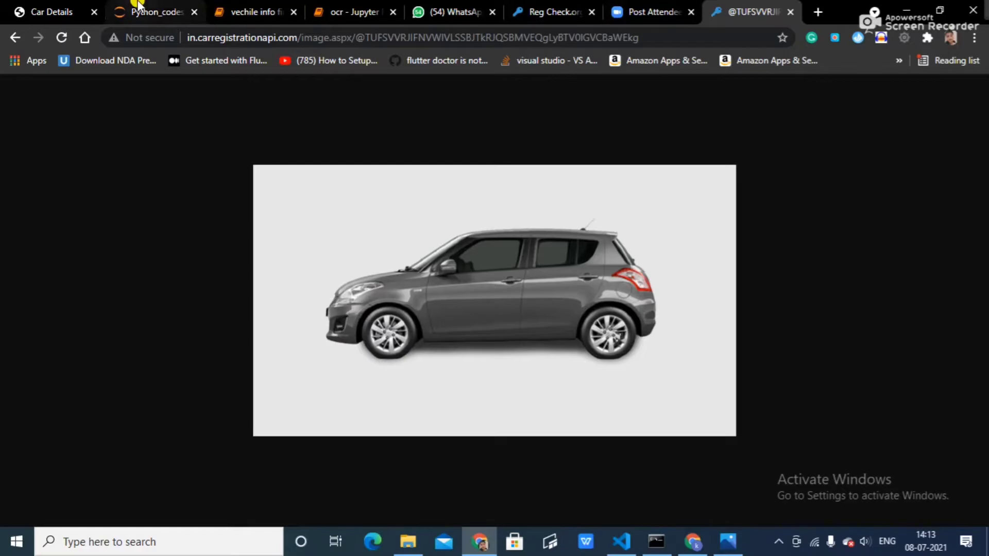
pyautogui.click(42, 12)
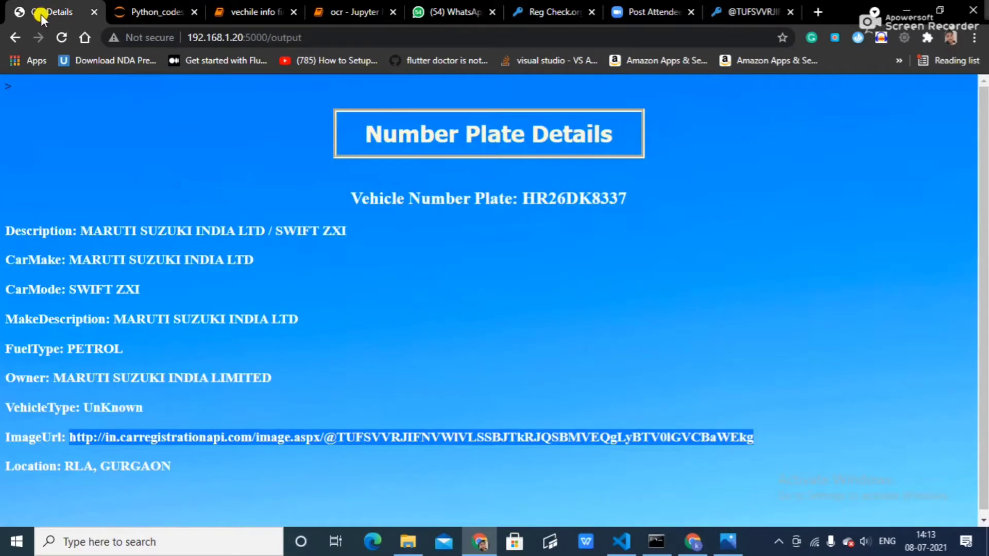
# Step: Back on the upload page, choose 2-Figure3-1.png as the photo to upload
pyautogui.click(14, 38)
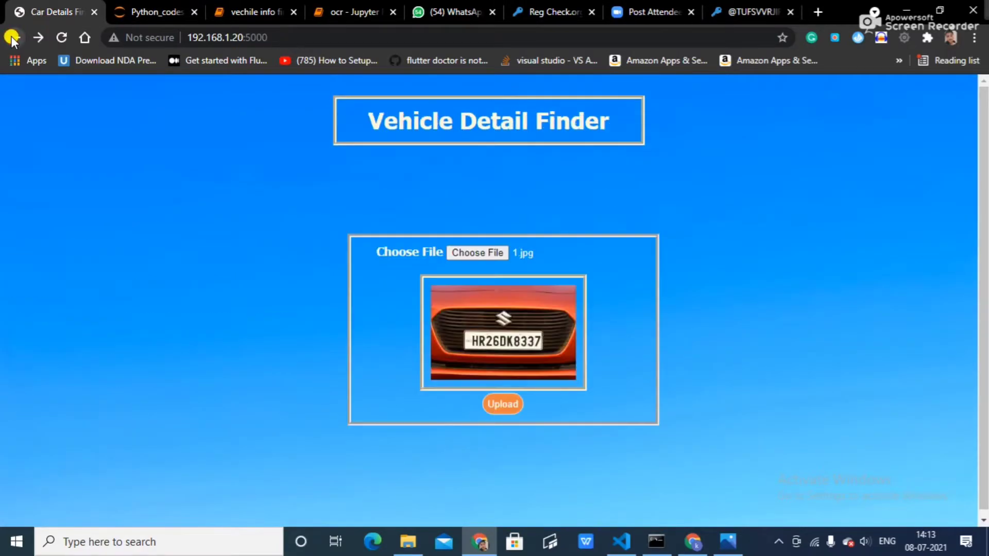
pyautogui.click(478, 252)
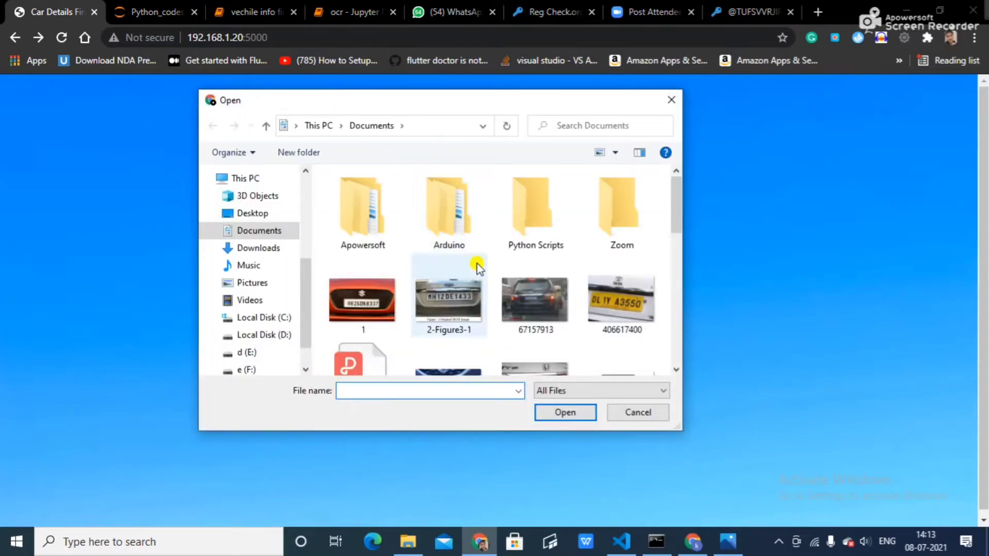
pyautogui.click(461, 300)
pyautogui.click(565, 412)
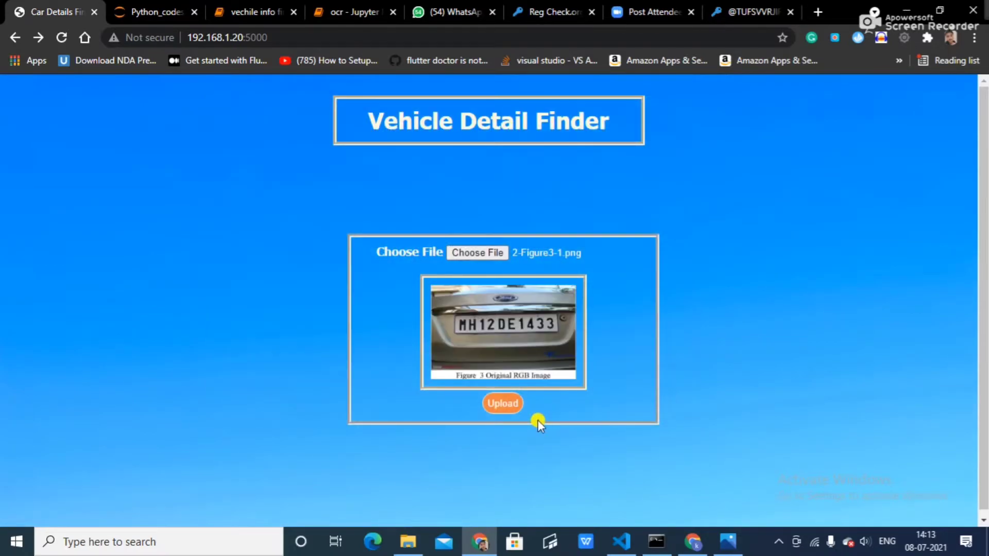
pyautogui.hotkey('alt', 'Tab')
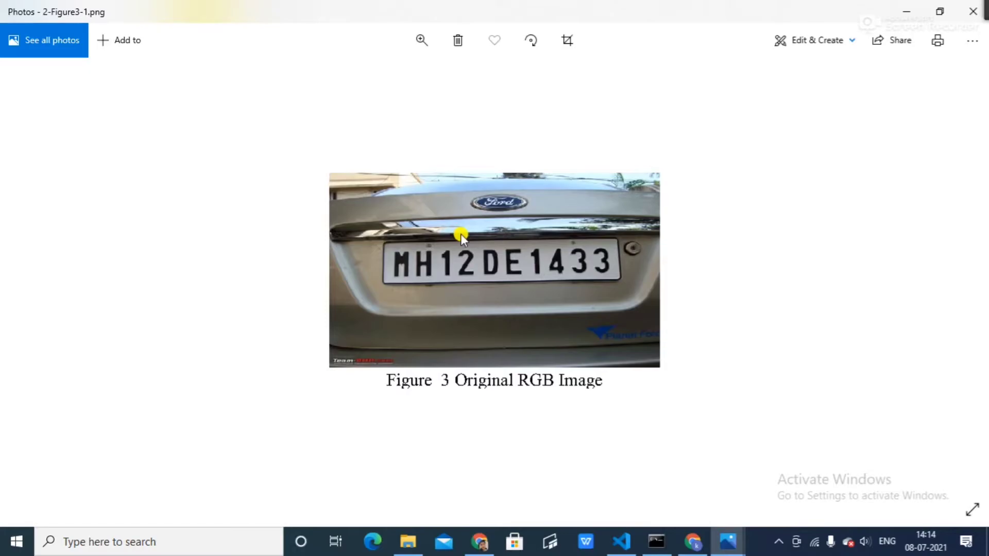
pyautogui.hotkey('alt', 'Tab')
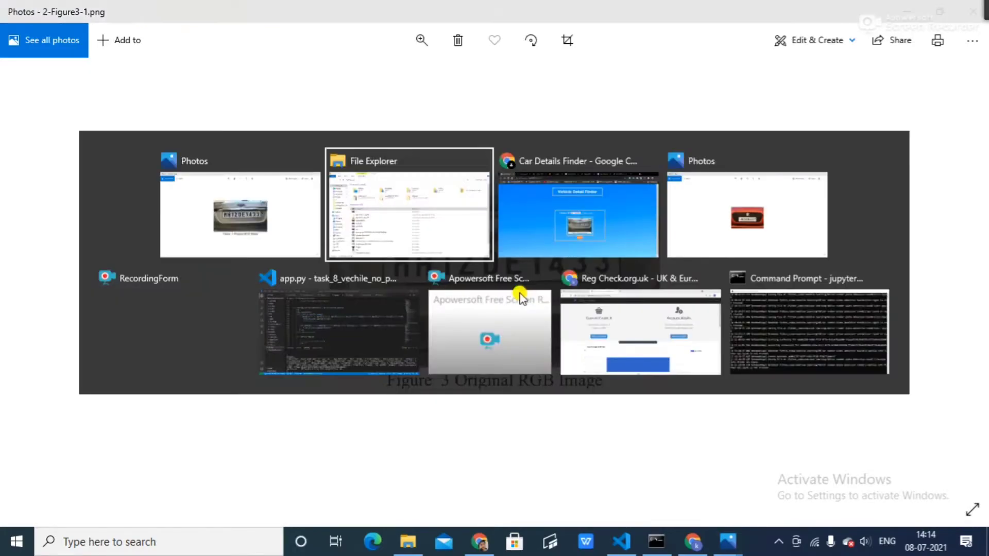
pyautogui.press('Tab')
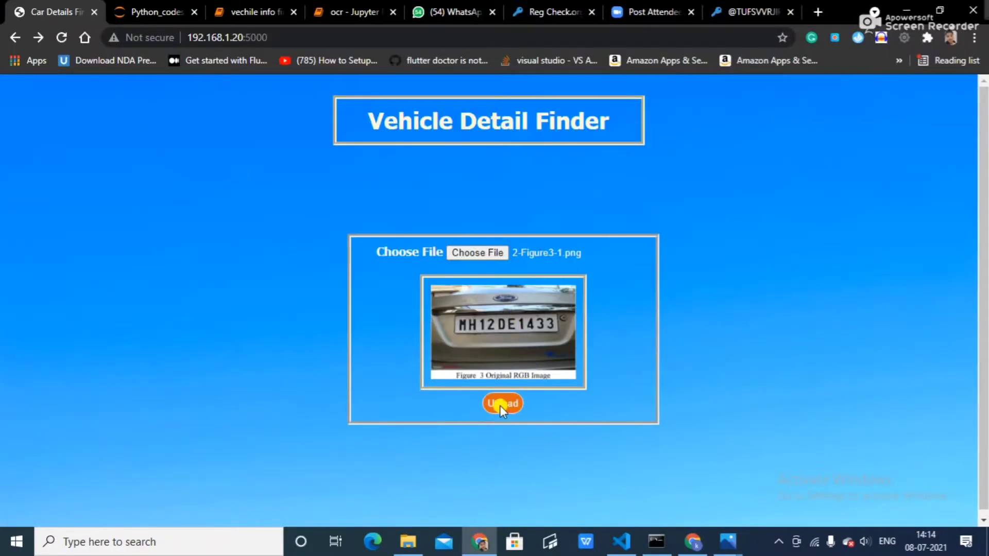
pyautogui.click(500, 403)
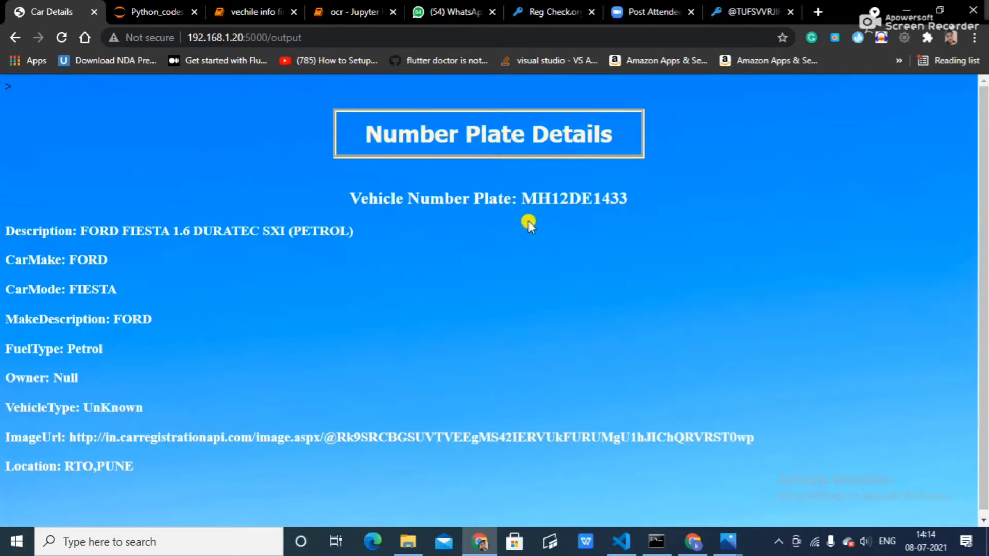
# Step: Compare against the plate photo, then highlight the FuelType Petrol, RTO,PUNE and image URL lines
pyautogui.hotkey('alt', 'Tab')
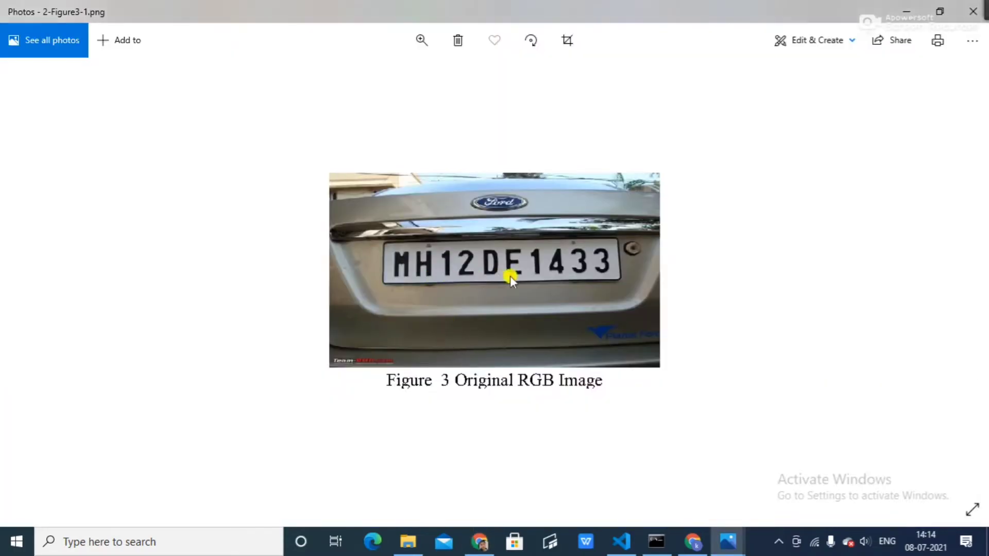
pyautogui.hotkey('alt', 'Tab')
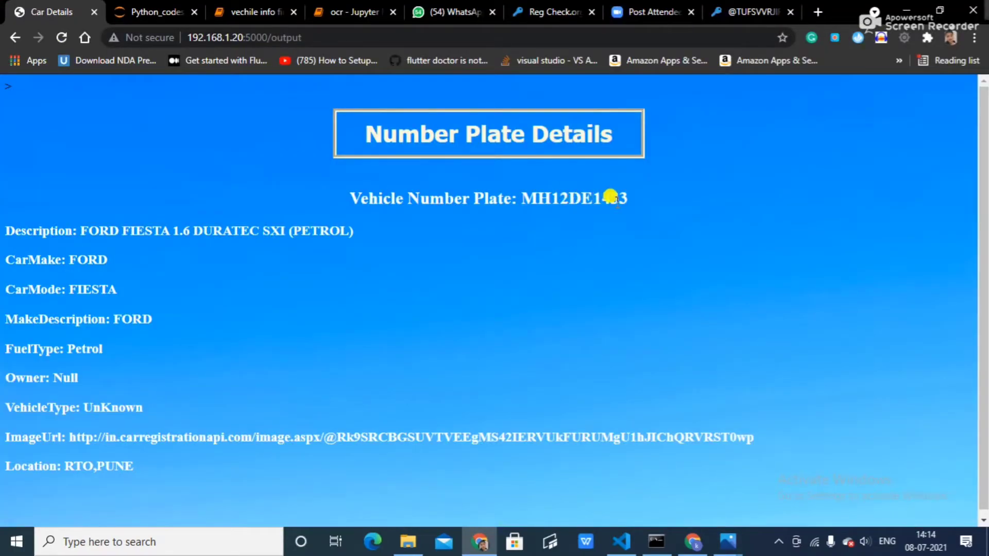
pyautogui.hotkey('alt', 'Tab')
pyautogui.hotkey('alt', 'Tab')
pyautogui.moveTo(4, 345); pyautogui.dragTo(111, 349)
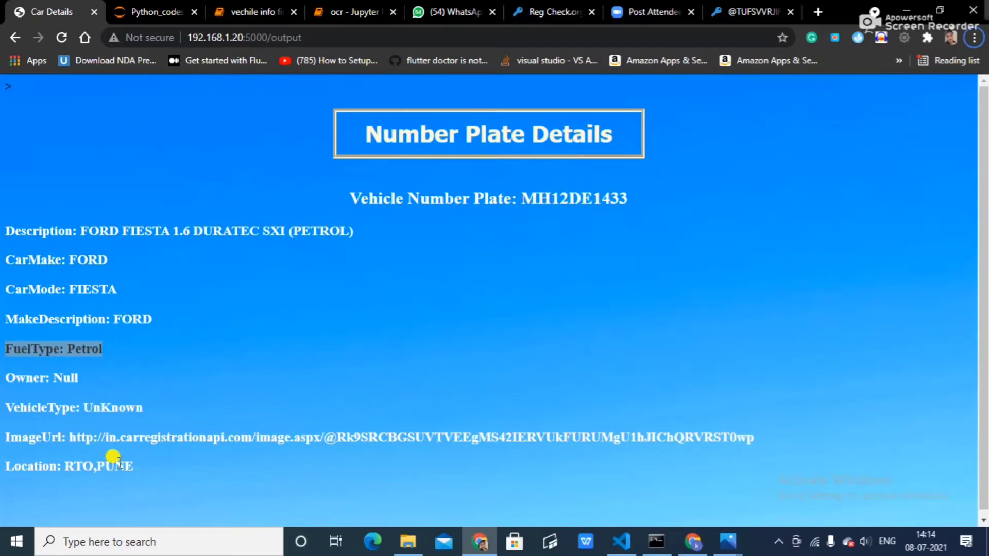
pyautogui.moveTo(62, 465); pyautogui.dragTo(139, 466)
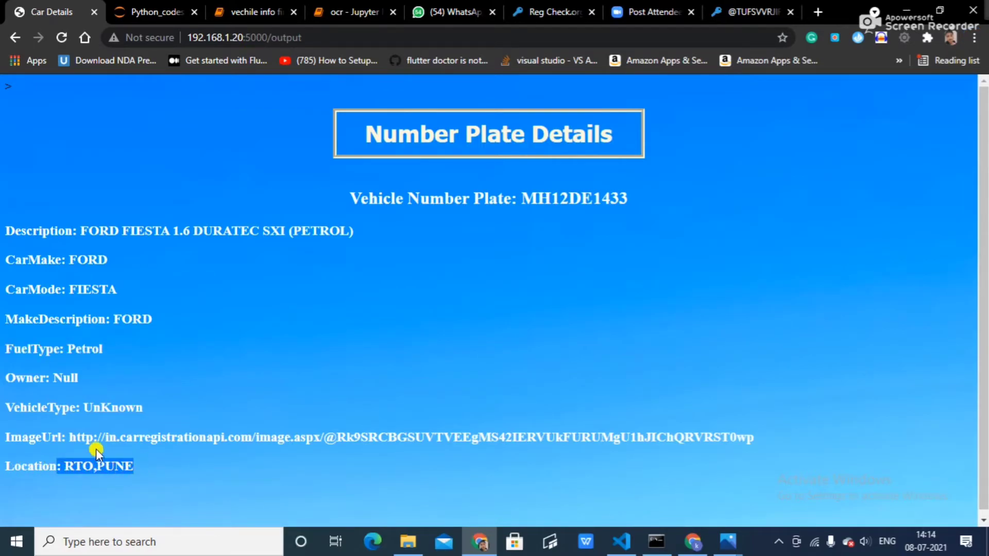
pyautogui.moveTo(68, 437); pyautogui.dragTo(744, 431)
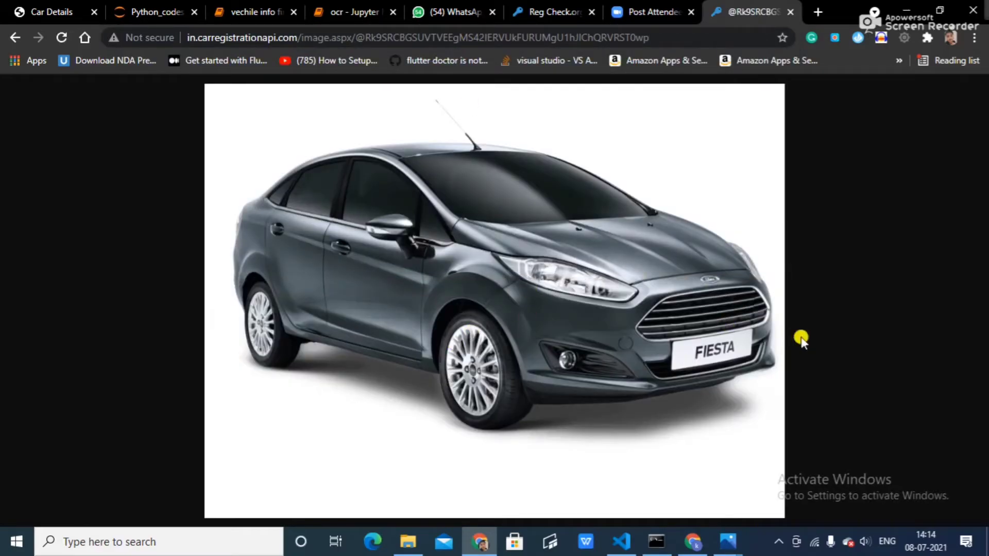
# Step: View the Ford Fiesta image from the link, then return to the Car Details upload tab
pyautogui.moveTo(736, 347); pyautogui.dragTo(672, 356)
pyautogui.hotkey('alt', 'Tab')
pyautogui.hotkey('alt', 'Tab')
pyautogui.click(51, 12)
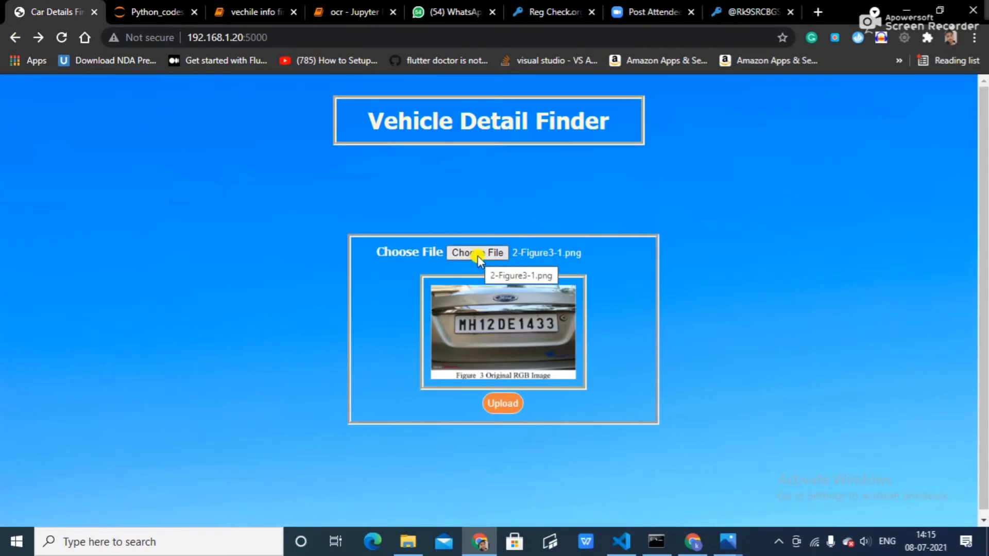
pyautogui.click(478, 256)
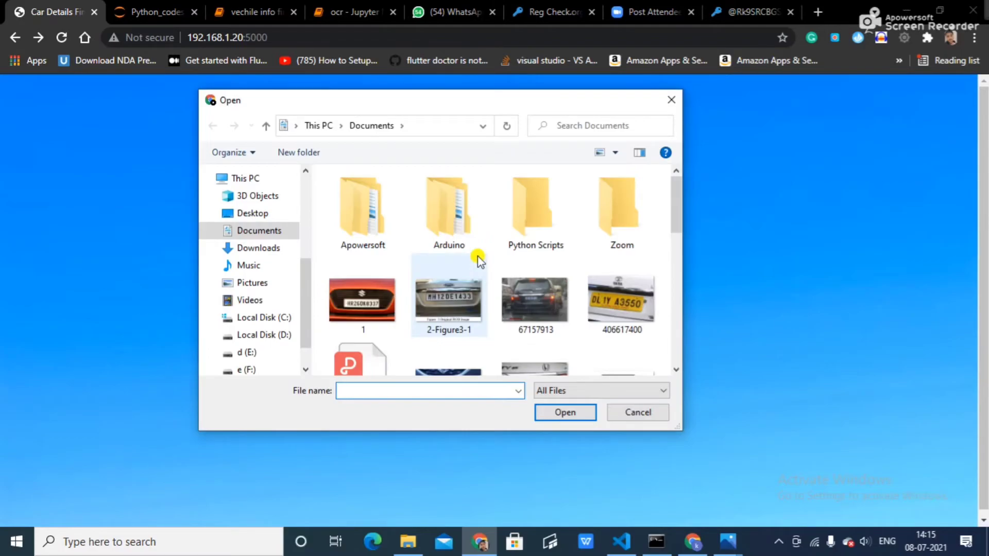
pyautogui.scroll(-1, 483, 259)
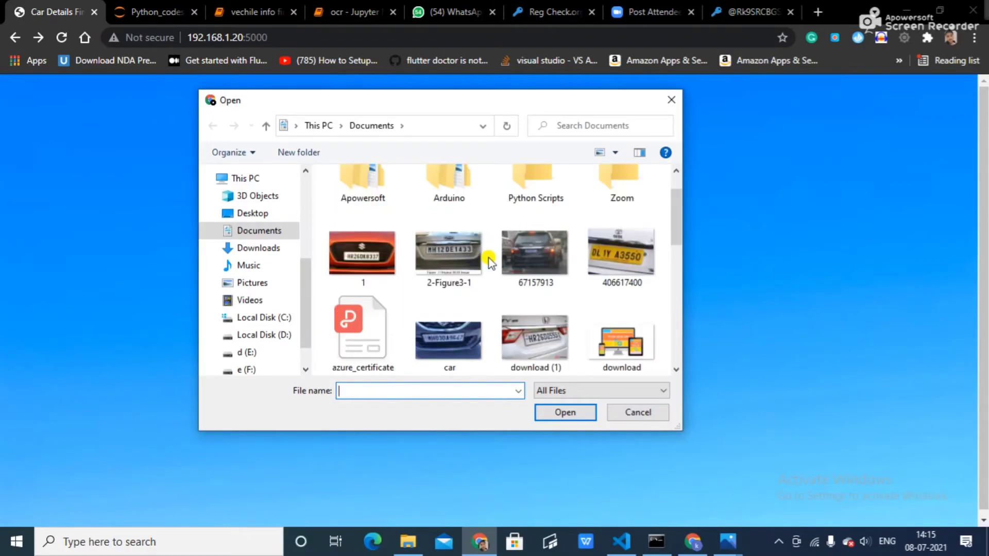
pyautogui.scroll(-1, 489, 261)
pyautogui.click(449, 234)
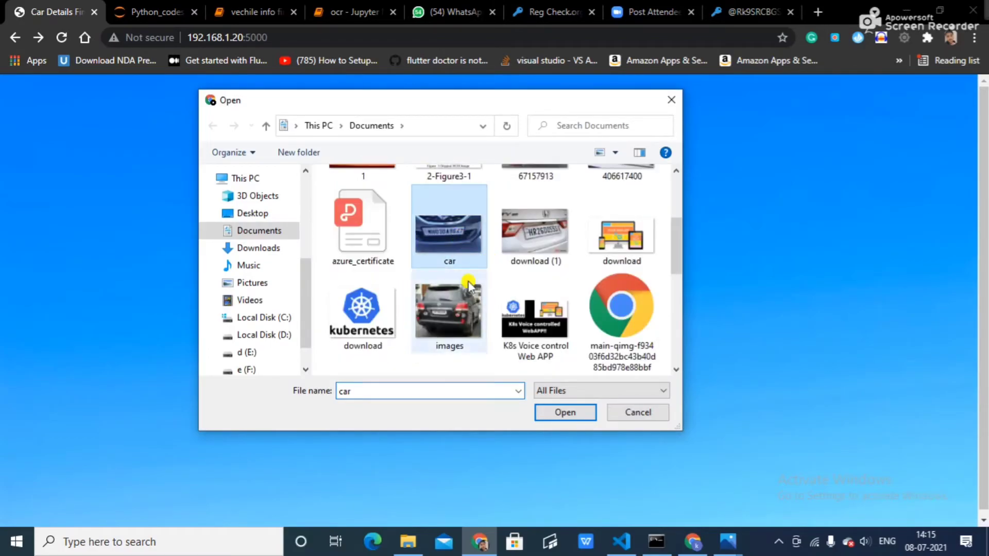
pyautogui.click(565, 411)
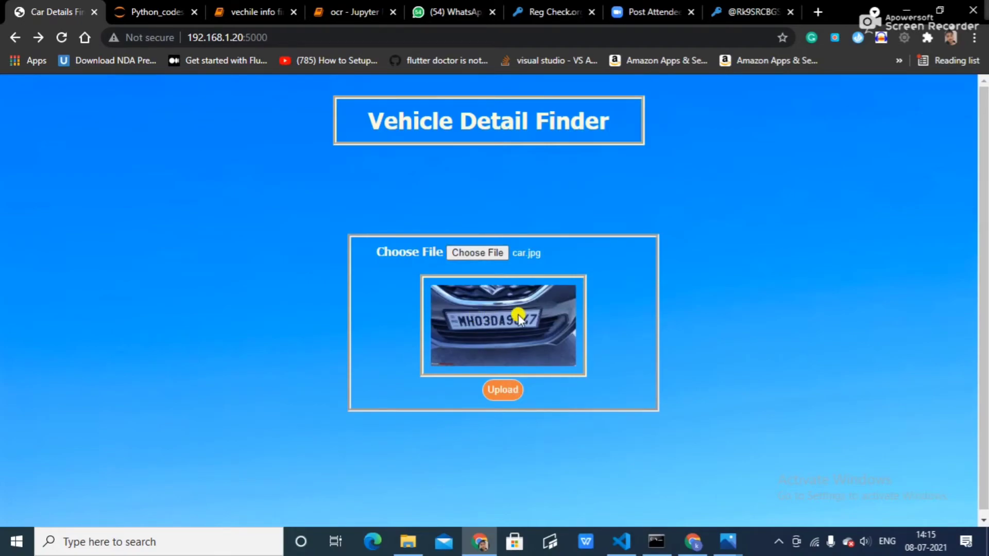
pyautogui.click(508, 390)
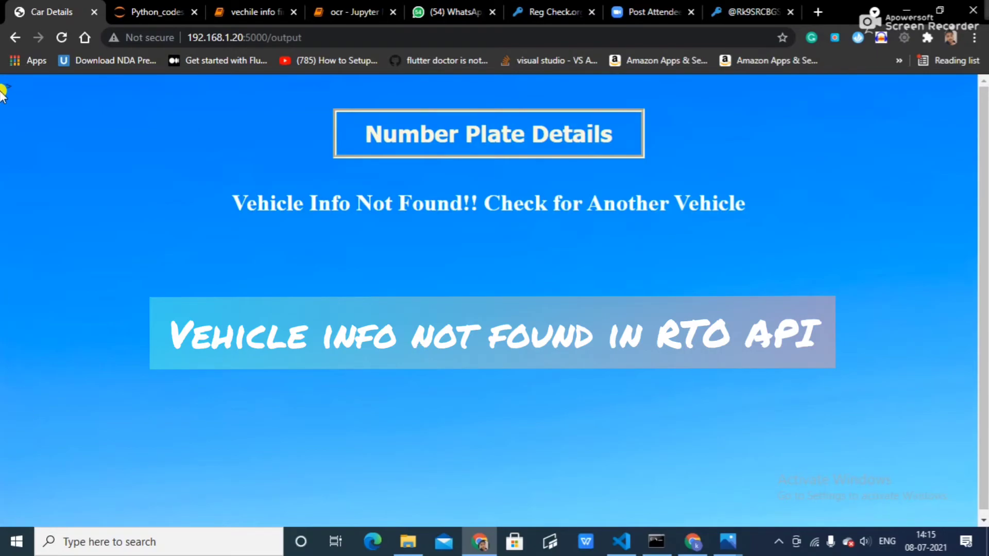
# Step: Go back to the upload page and dismiss the file picker, leaving no file chosen
pyautogui.click(14, 37)
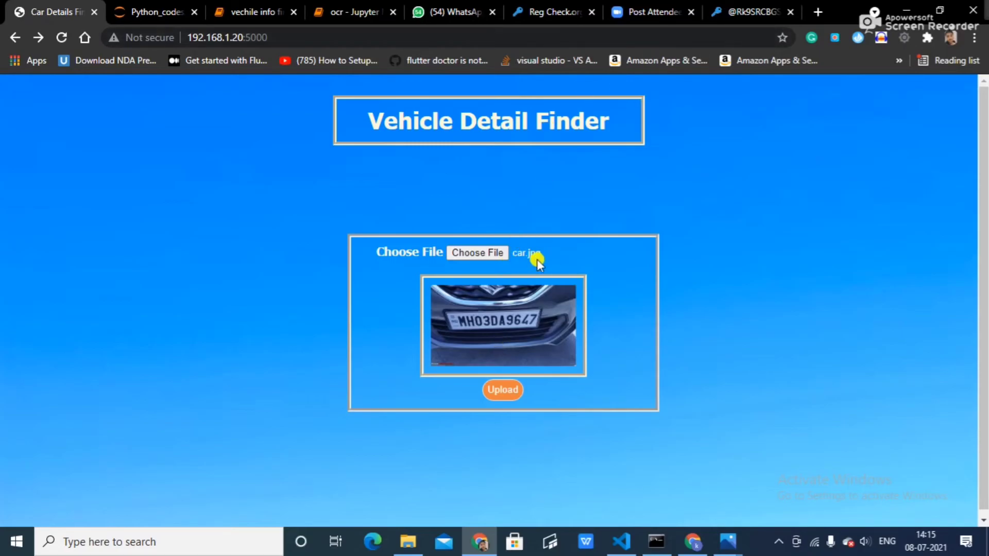
pyautogui.click(484, 251)
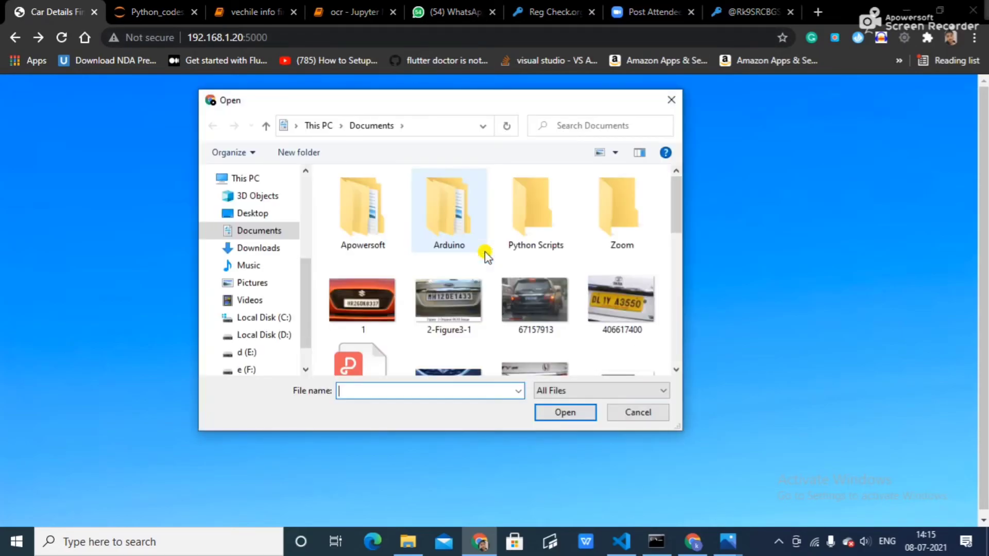
pyautogui.scroll(-3, 533, 288)
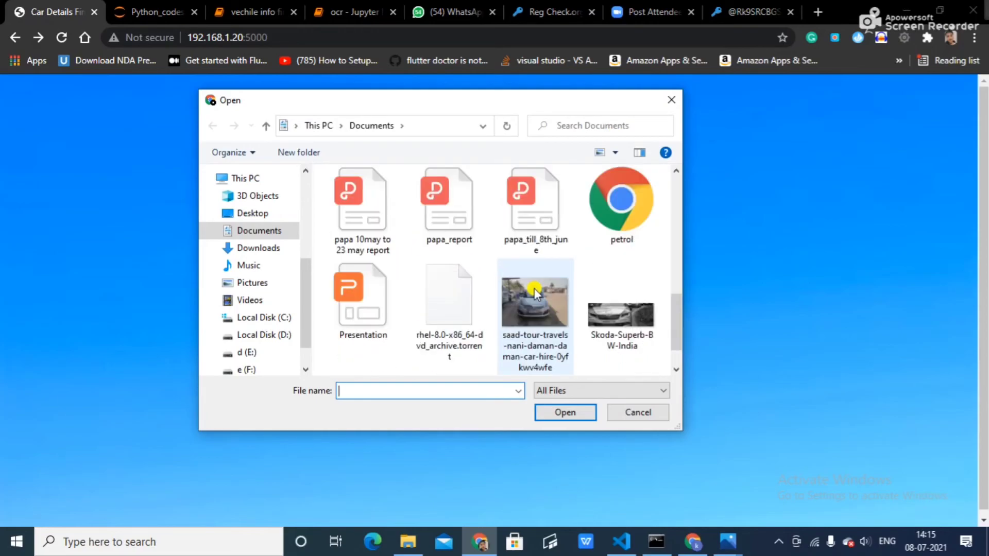
pyautogui.click(671, 100)
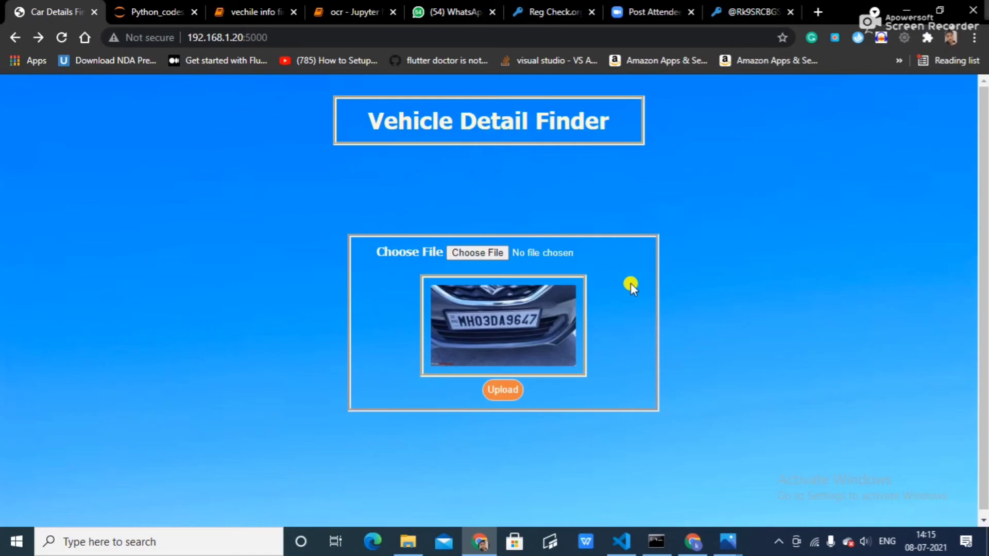